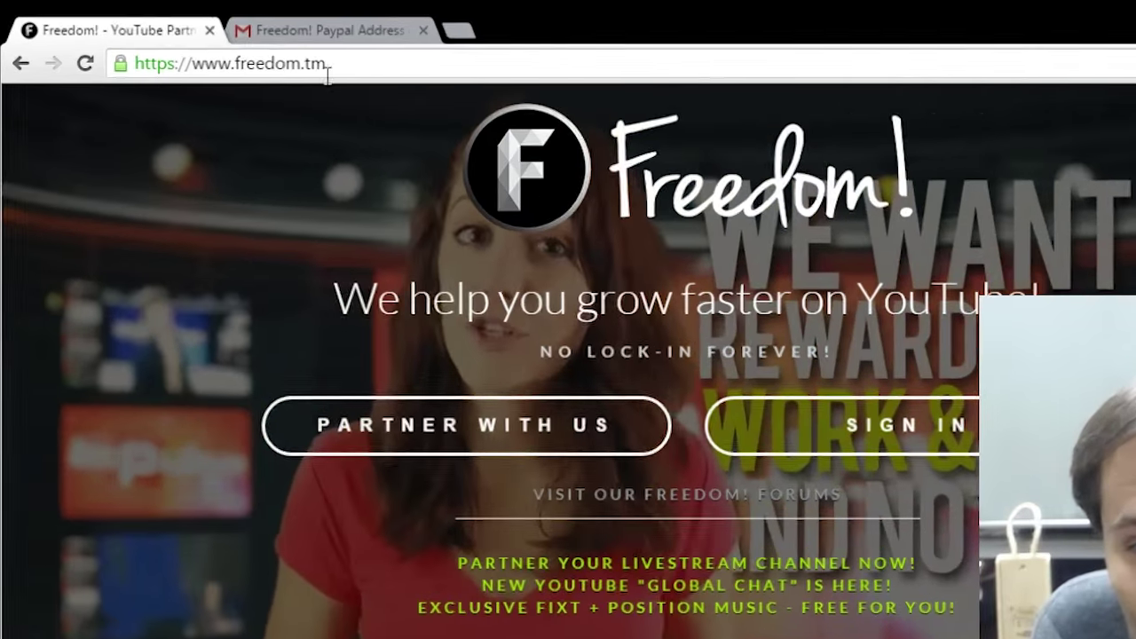
Sign in on freedom.tm with the second Google account from the Select Freedom! Account list.
click(265, 58)
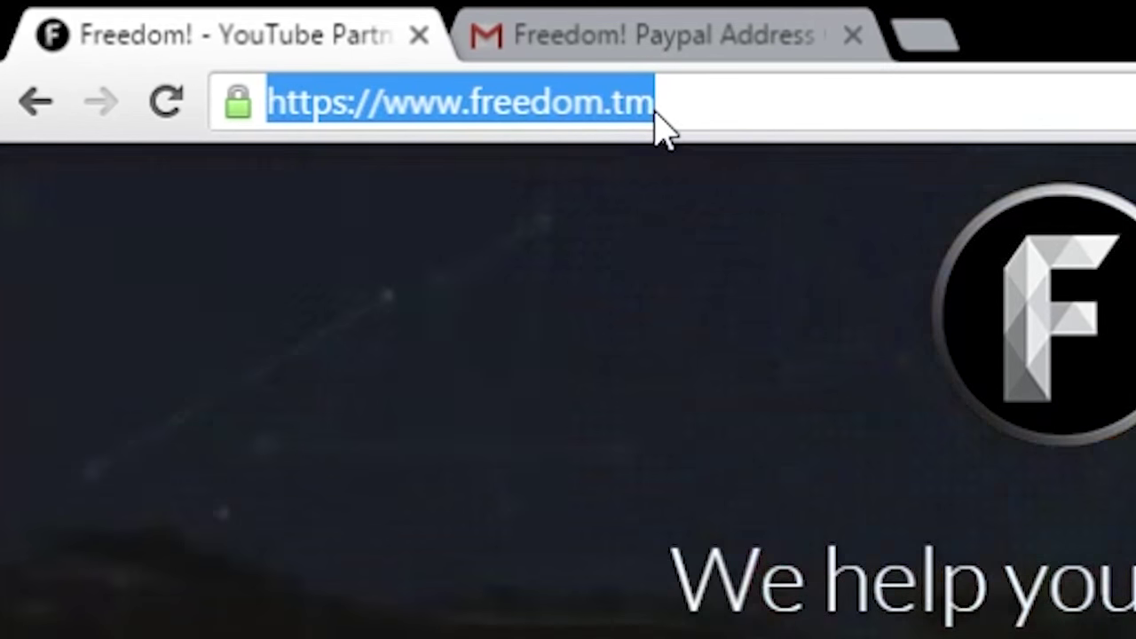
click(672, 363)
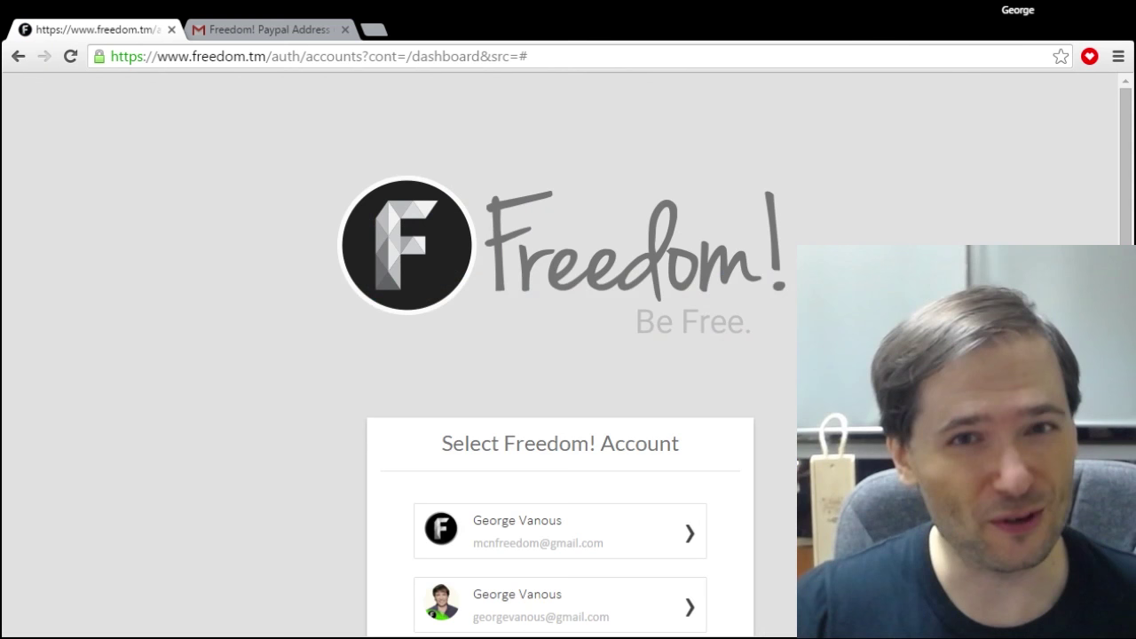
scroll(532, 268, down, 2)
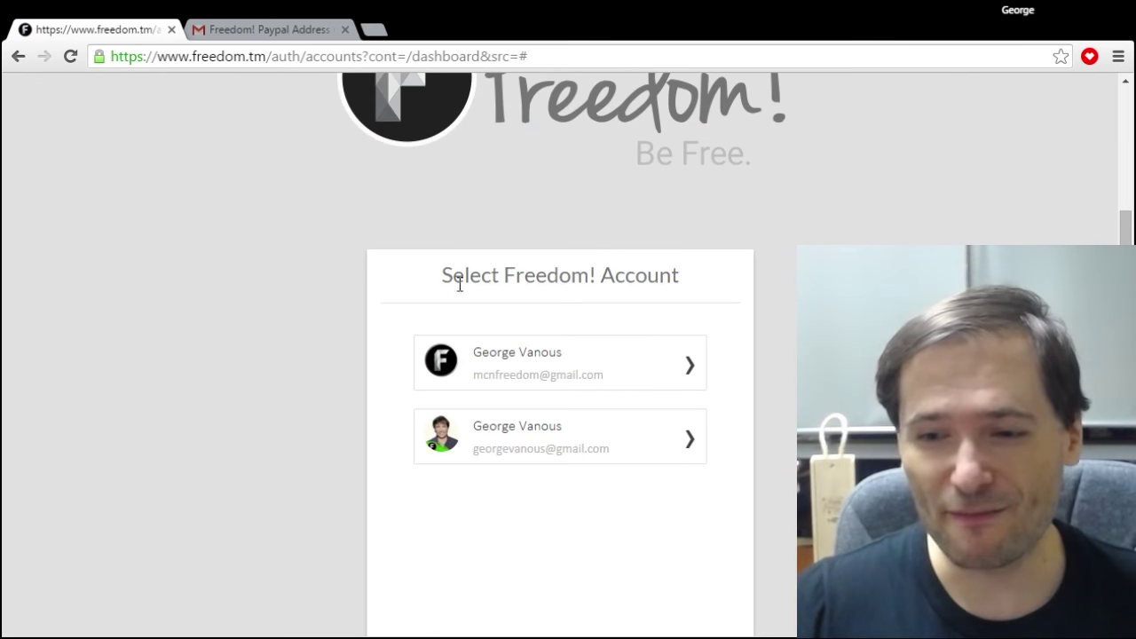
click(491, 458)
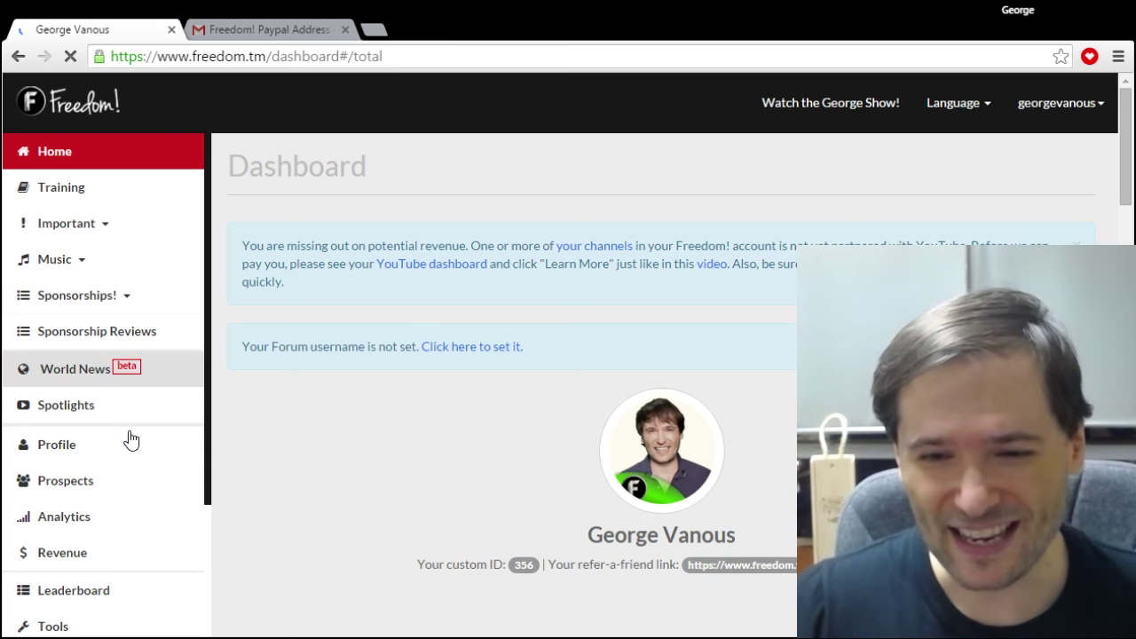
On the Profile page, enter the new PayPal email address in both email fields and save.
click(102, 455)
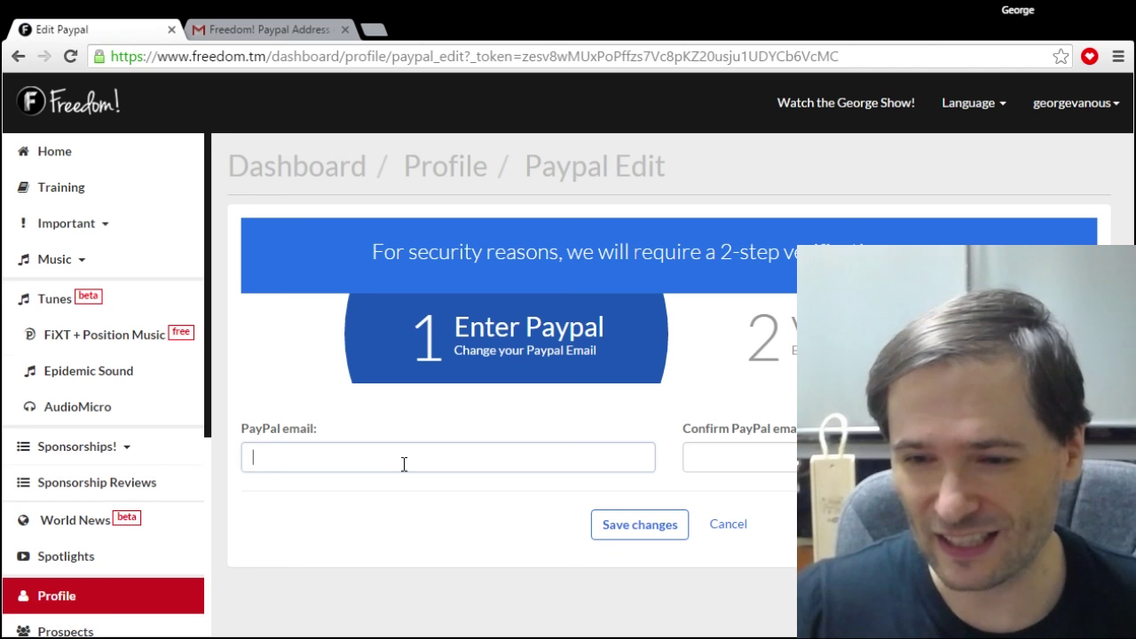
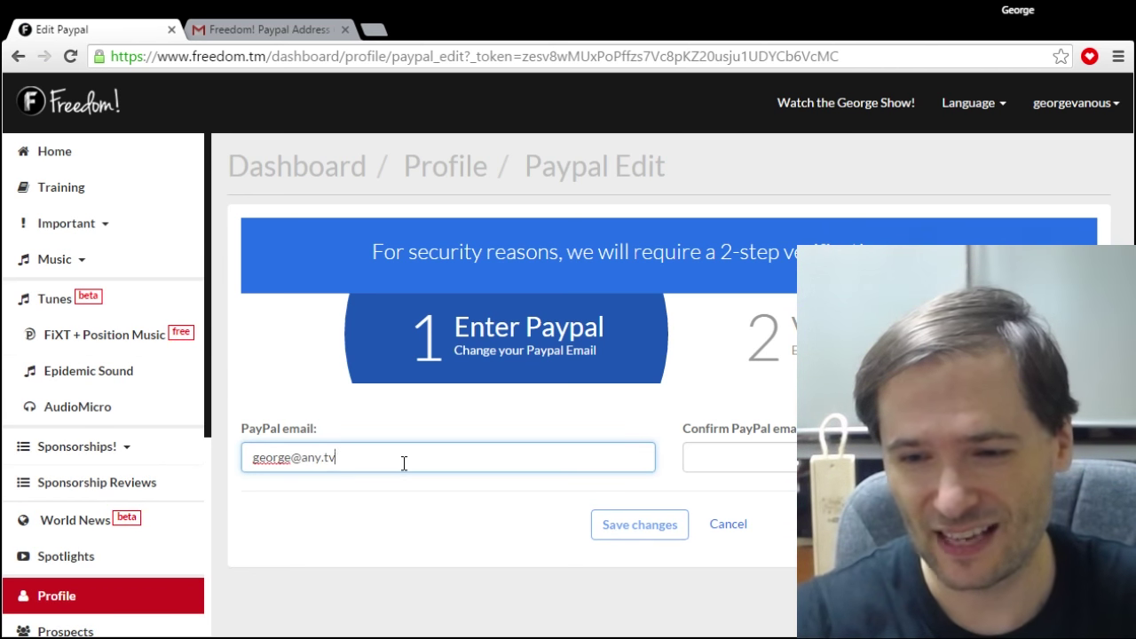
key(Tab)
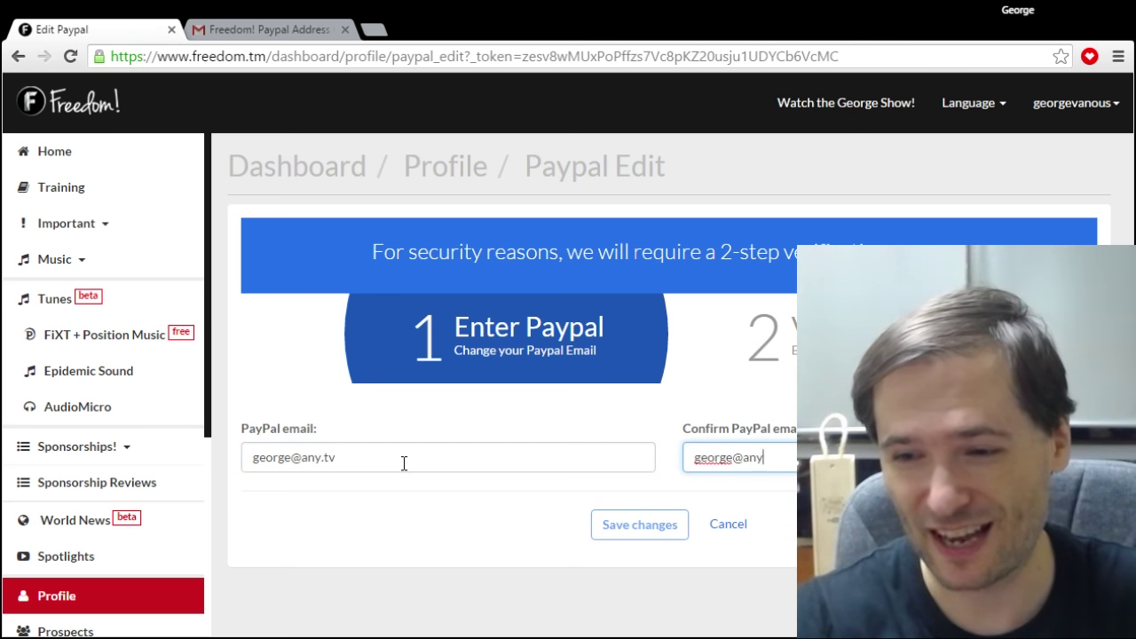
click(607, 524)
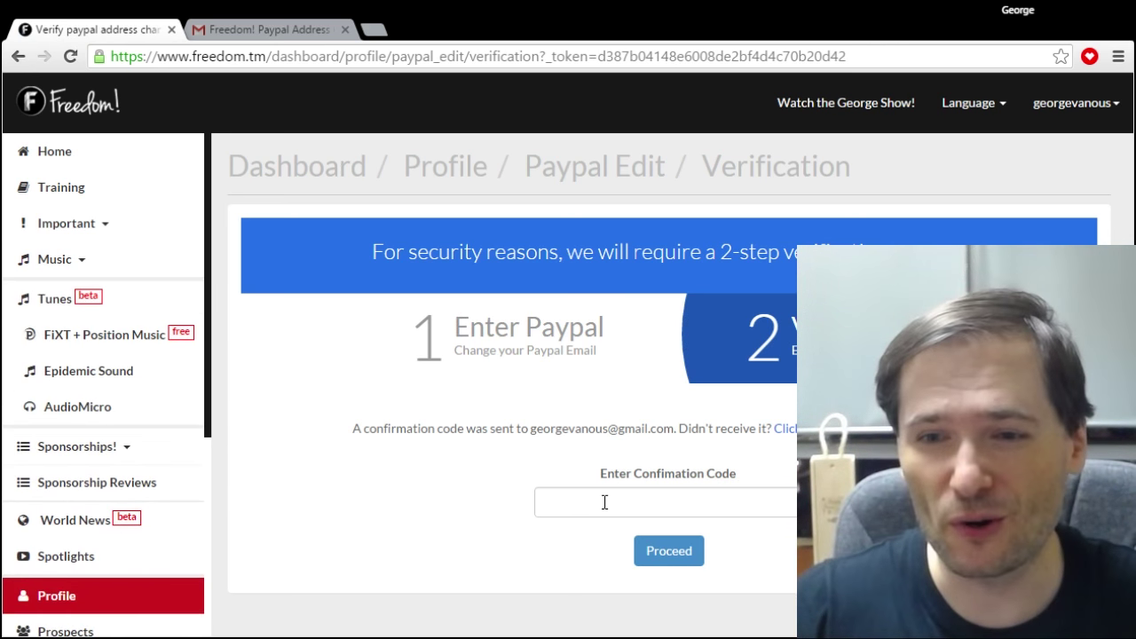
In the Gmail tab, select the confirmation code from the notification email.
click(243, 24)
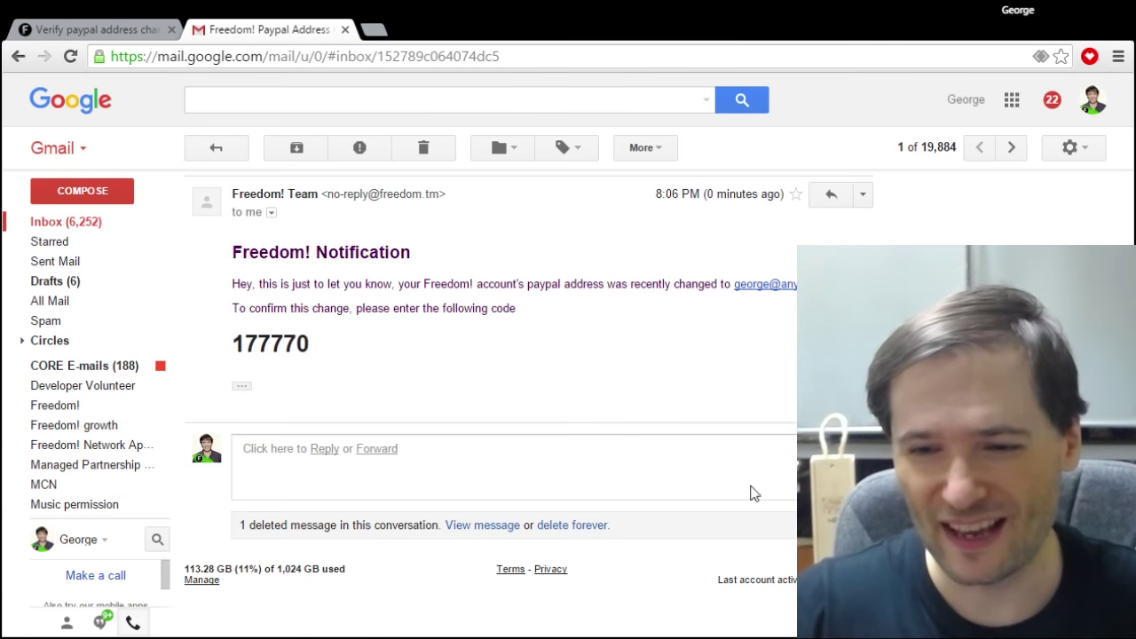
scroll(346, 388, down, 2)
scroll(342, 369, up, 1)
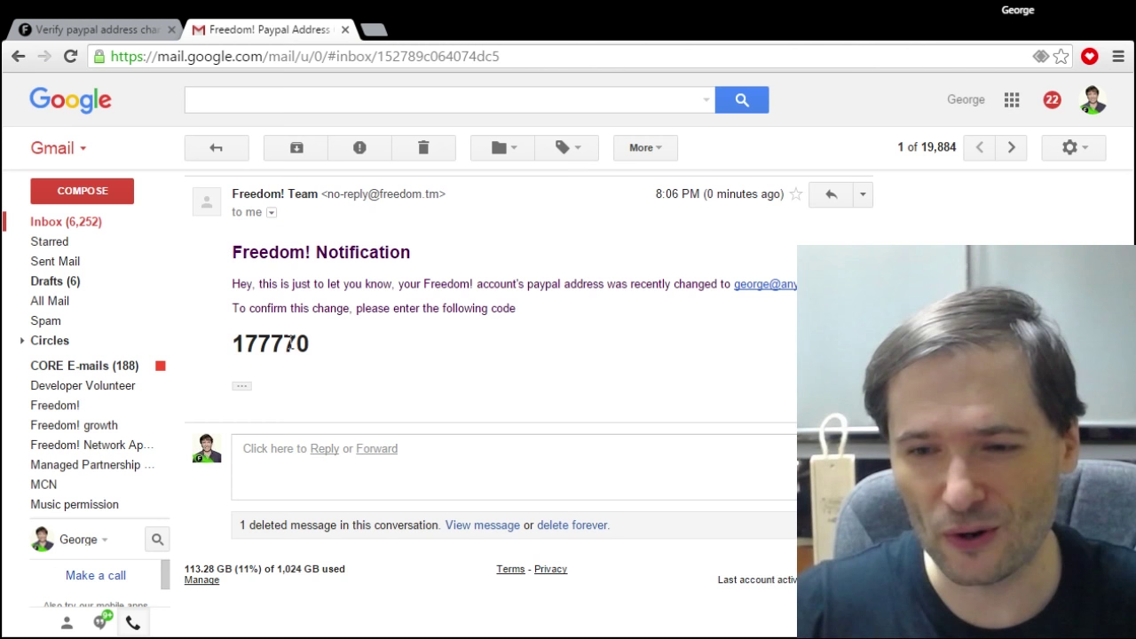
double_click(289, 345)
key(ctrl+c)
scroll(379, 355, up, 2)
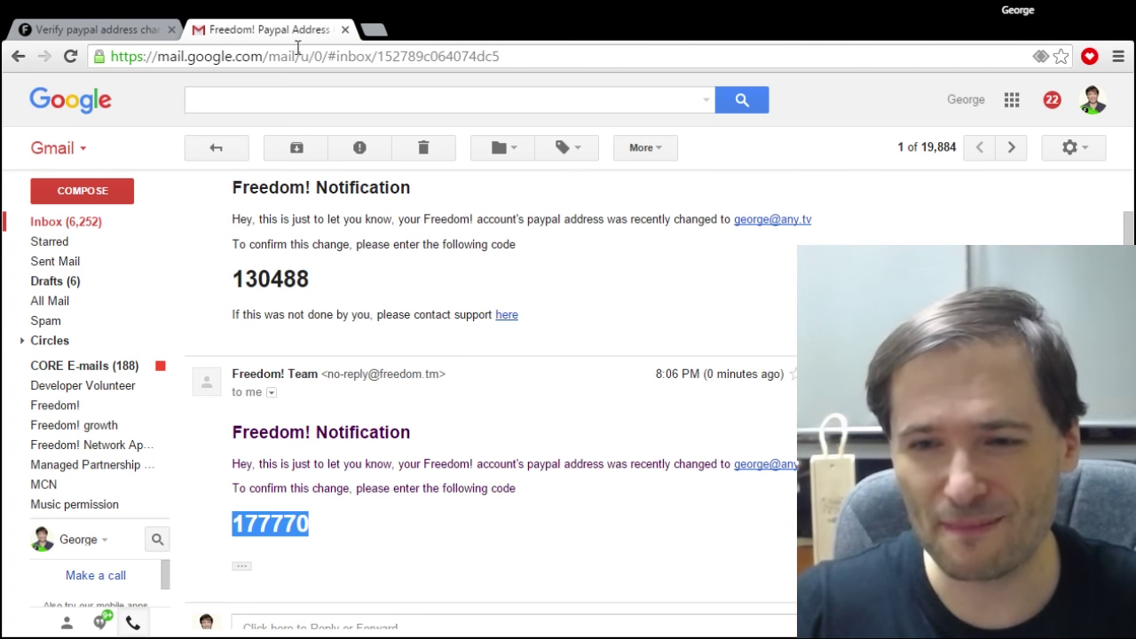
Paste the emailed code into Enter Confirmation Code, proceed, and go back to the profile.
click(119, 30)
click(610, 495)
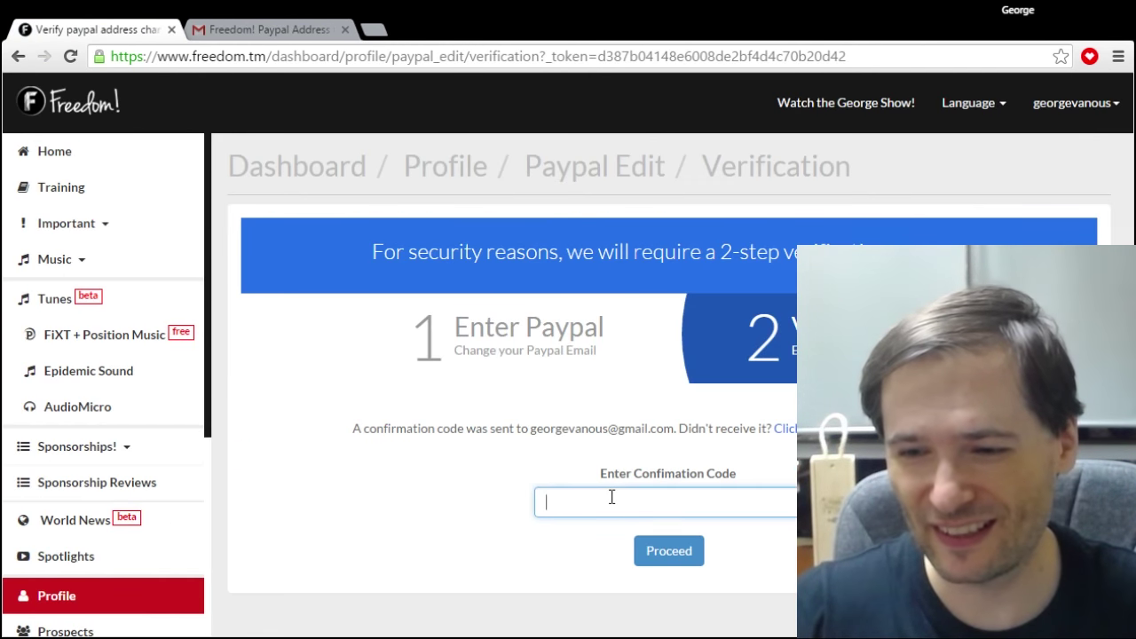
key(ctrl+v)
click(670, 550)
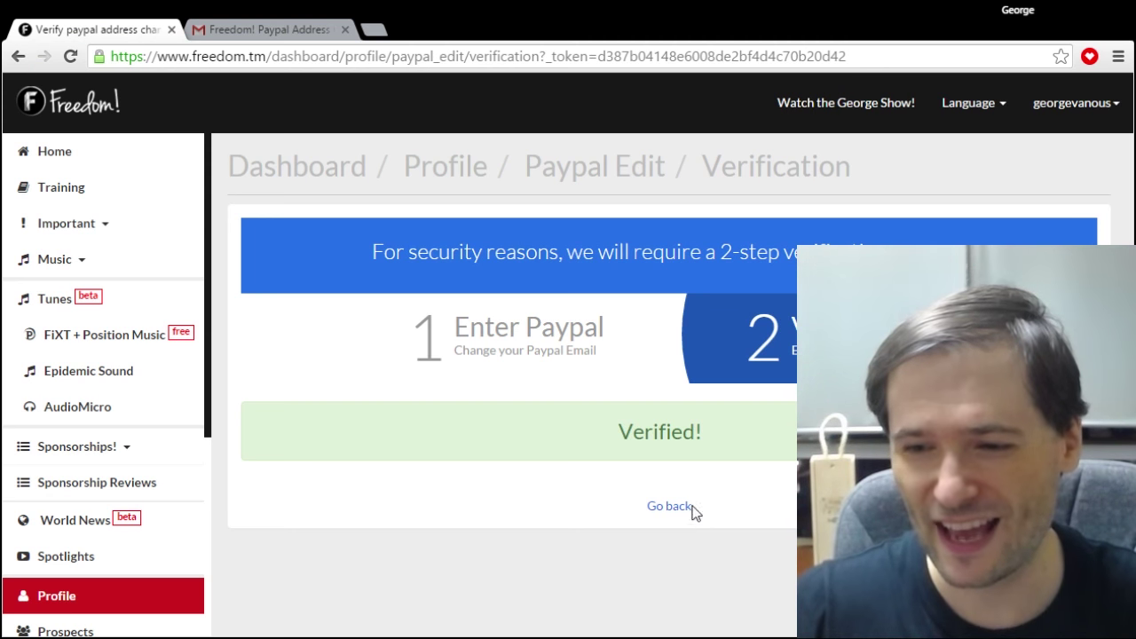
click(673, 507)
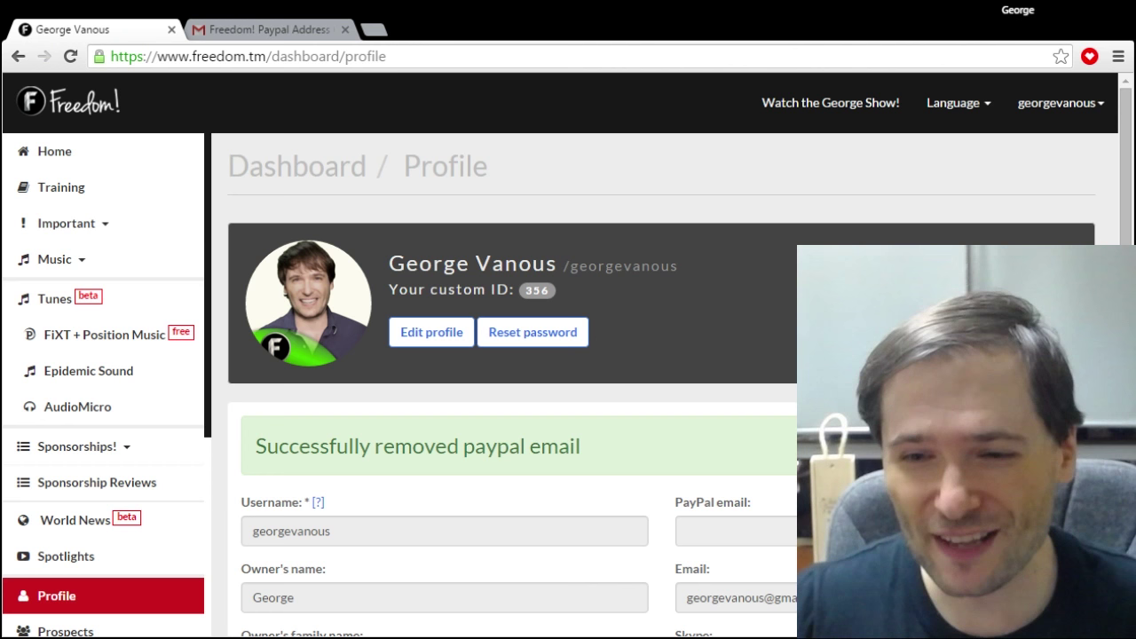
Browse the Training lessons, then open FiXT + Position Music under the Music section.
click(87, 190)
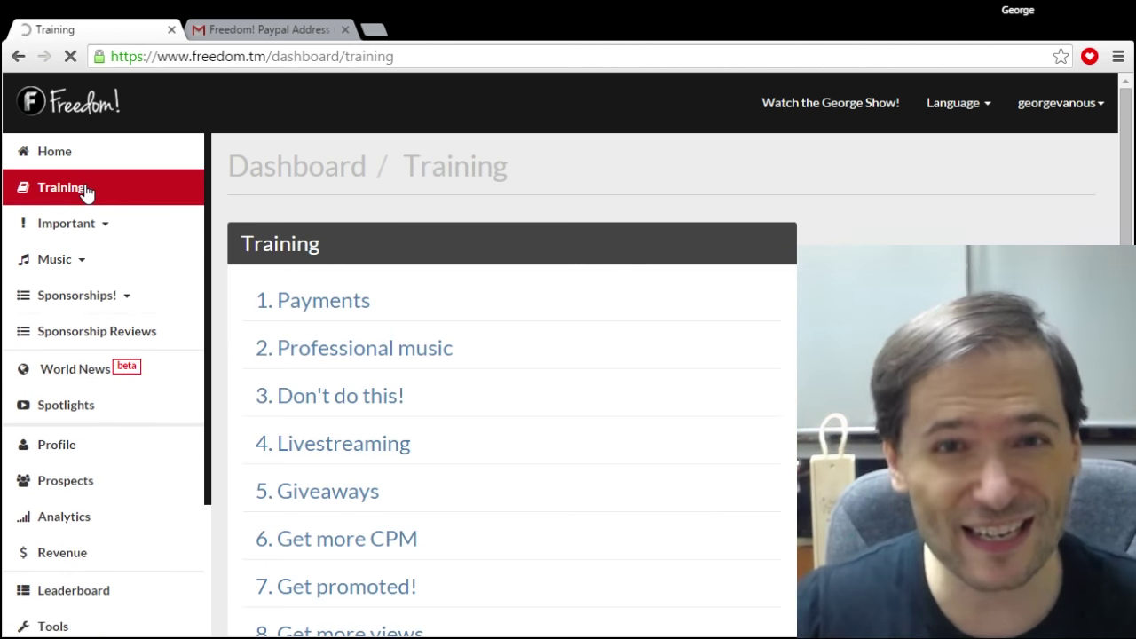
scroll(329, 317, down, 1)
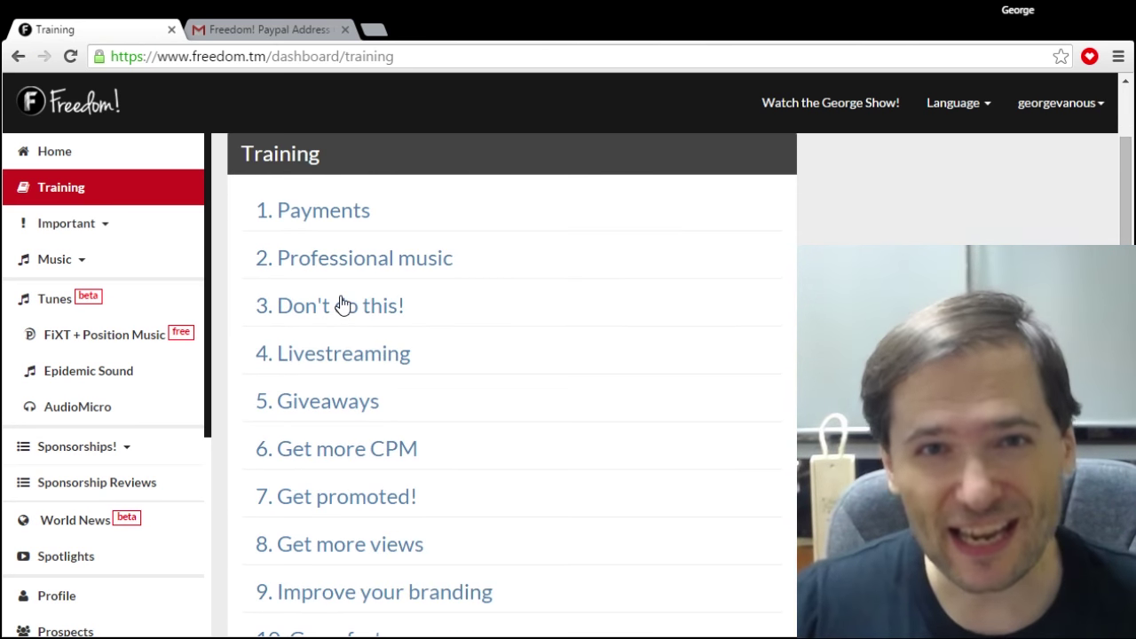
scroll(346, 306, down, 1)
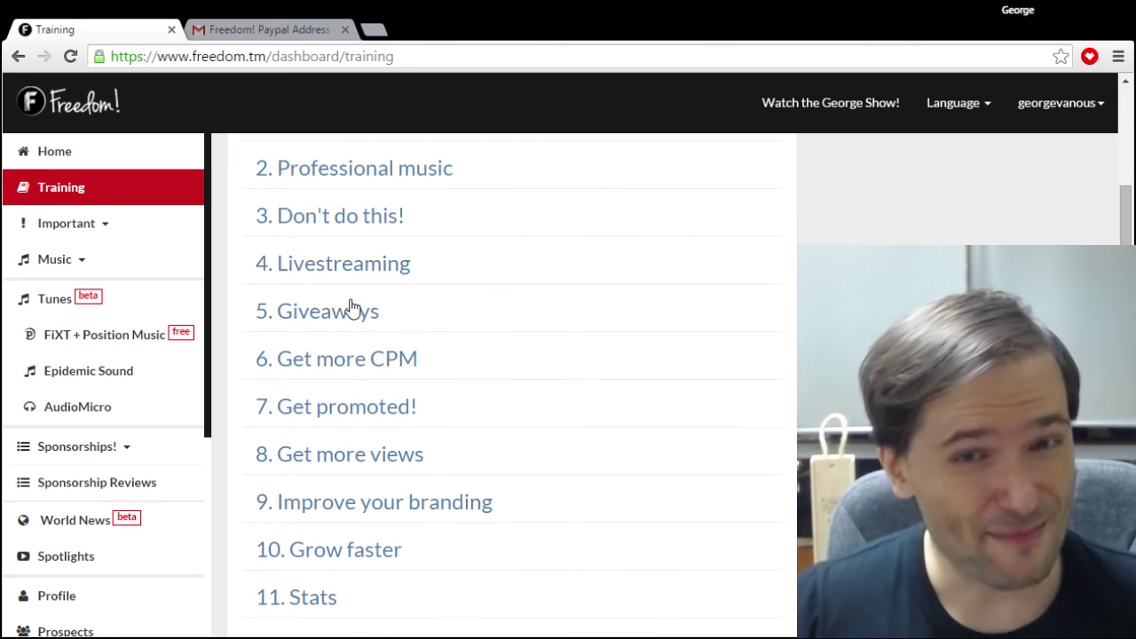
click(97, 257)
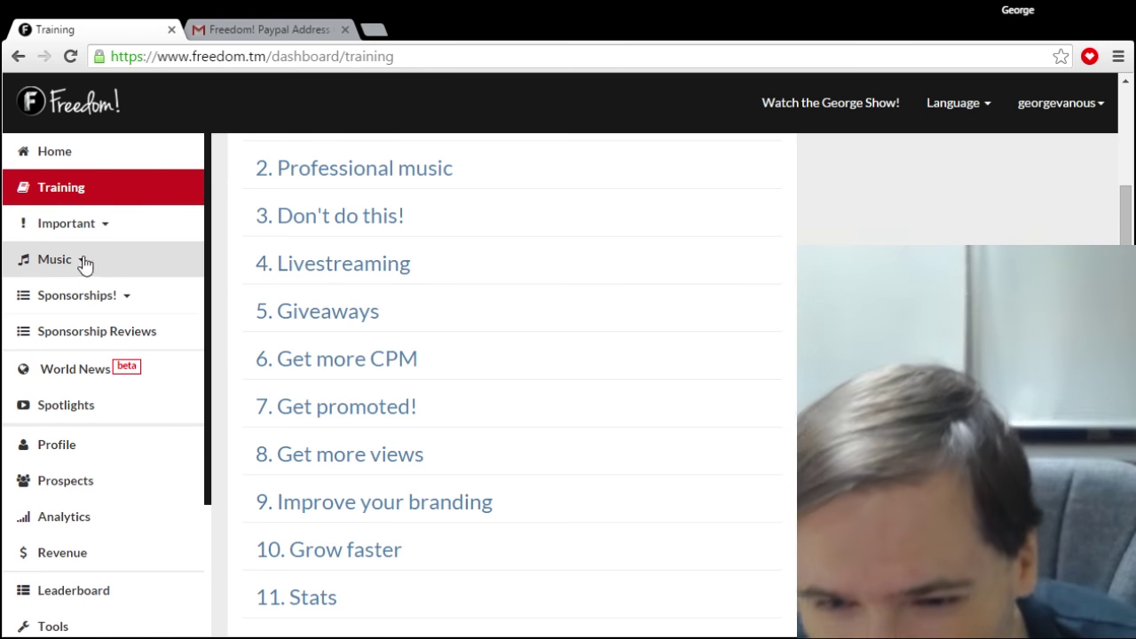
click(84, 259)
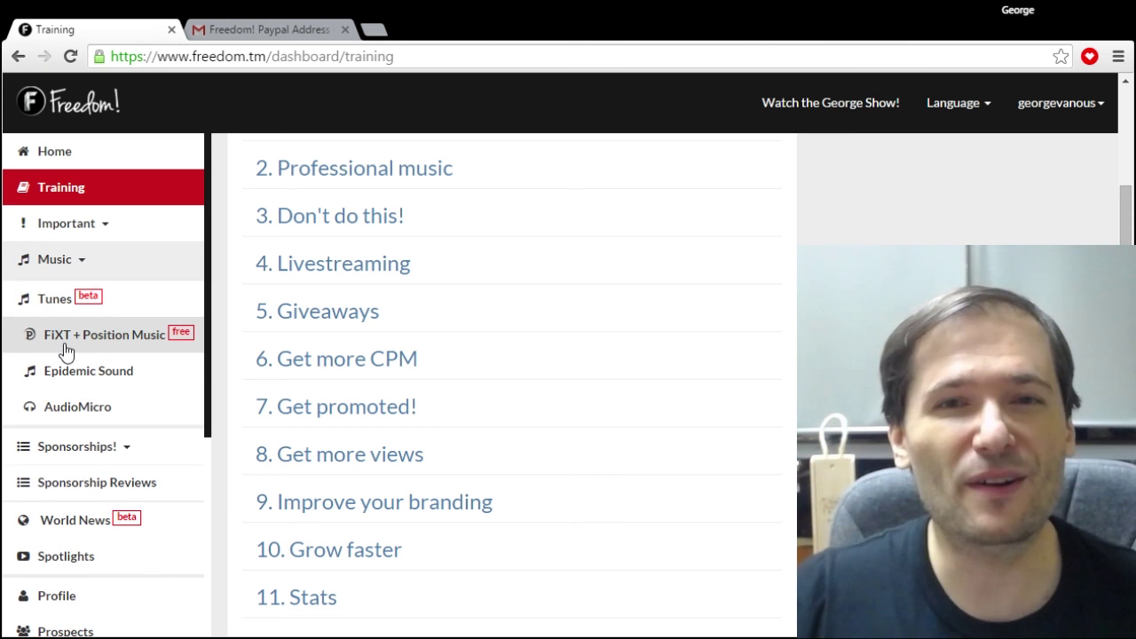
click(66, 335)
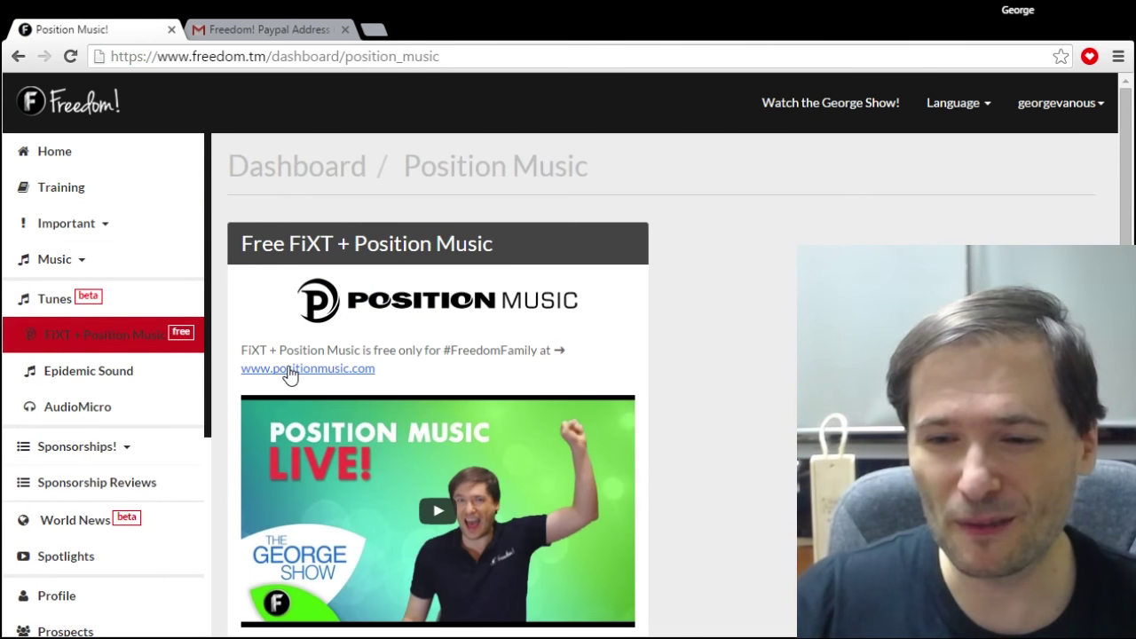
click(289, 369)
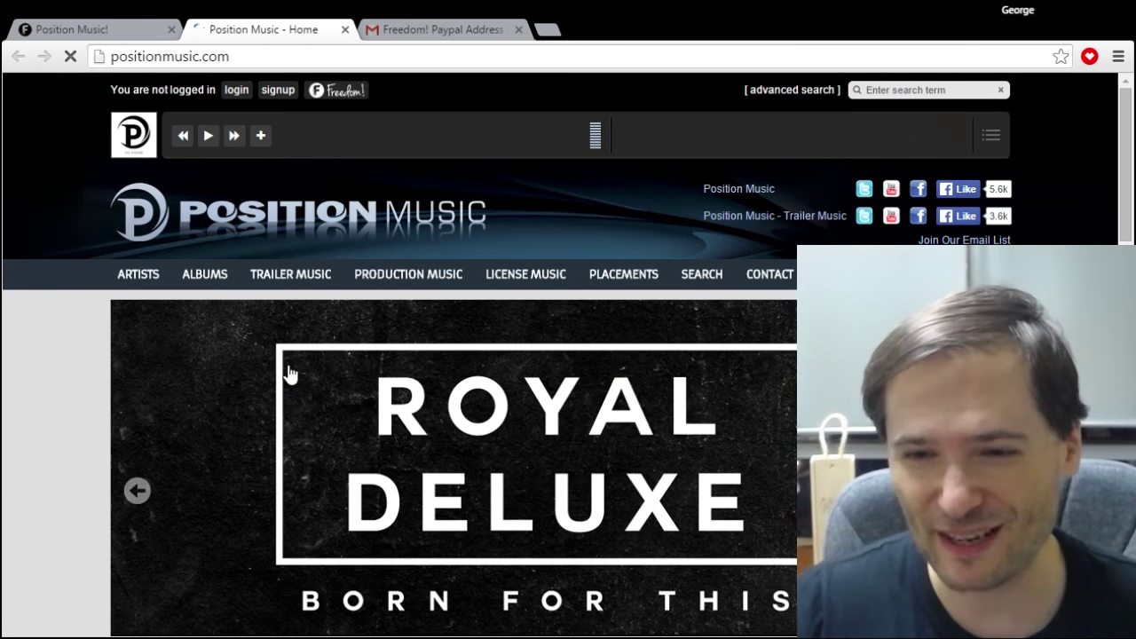
click(343, 94)
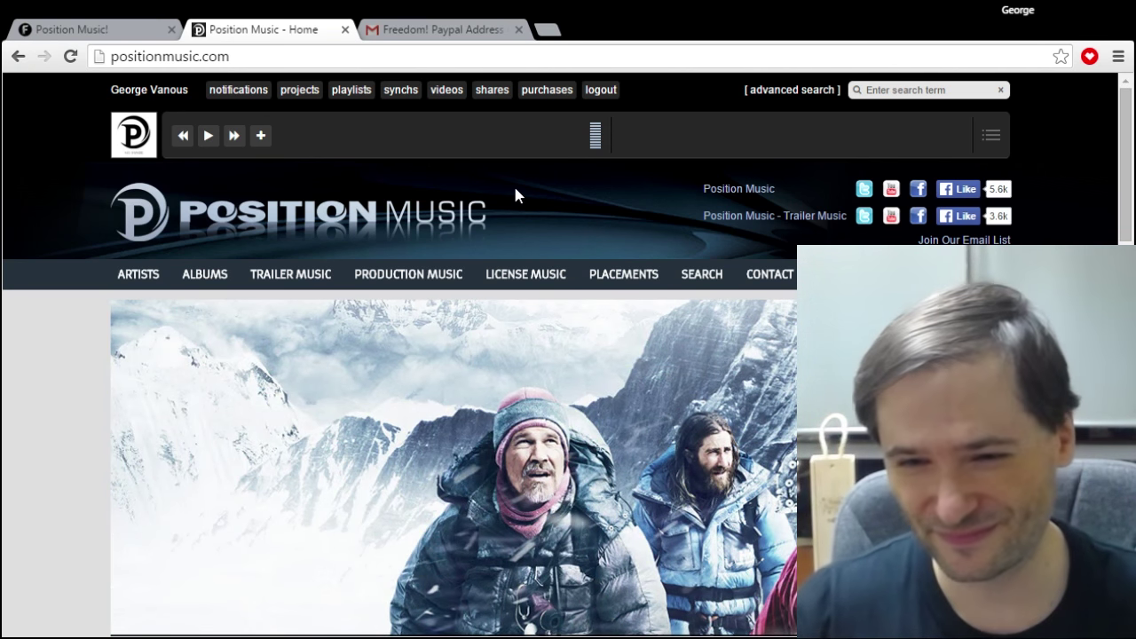
click(124, 26)
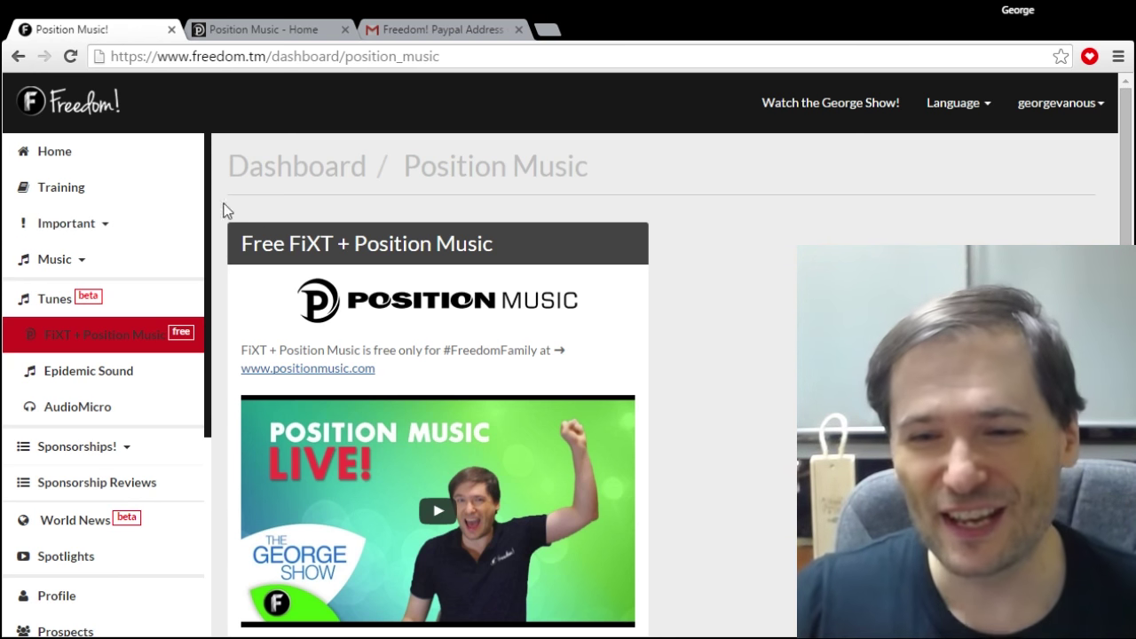
scroll(200, 266, down, 4)
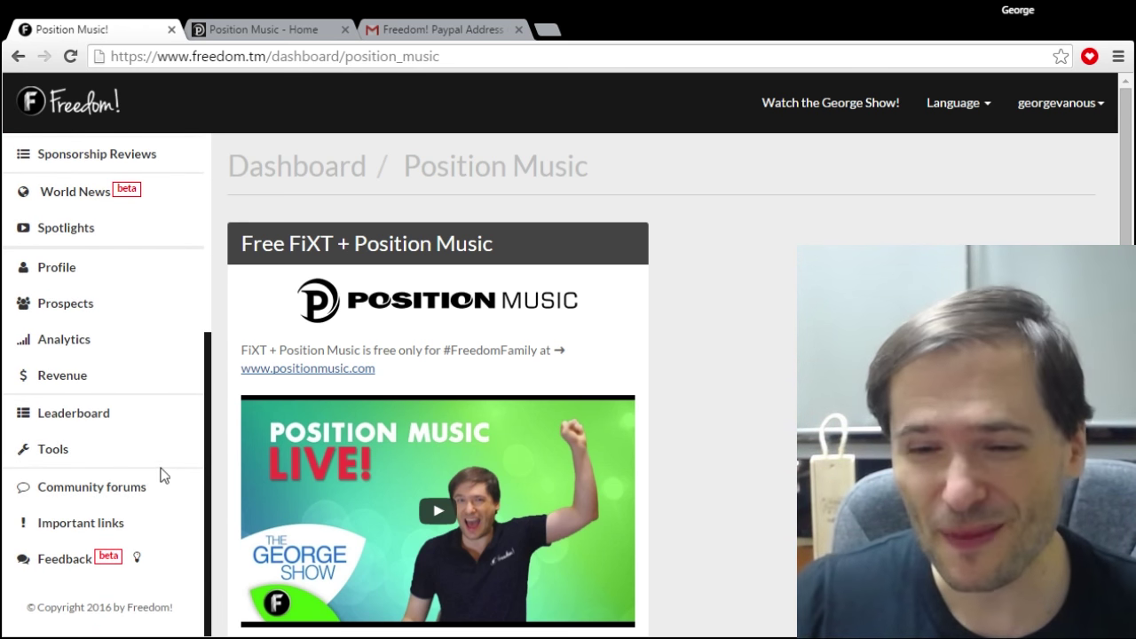
scroll(142, 391, up, 4)
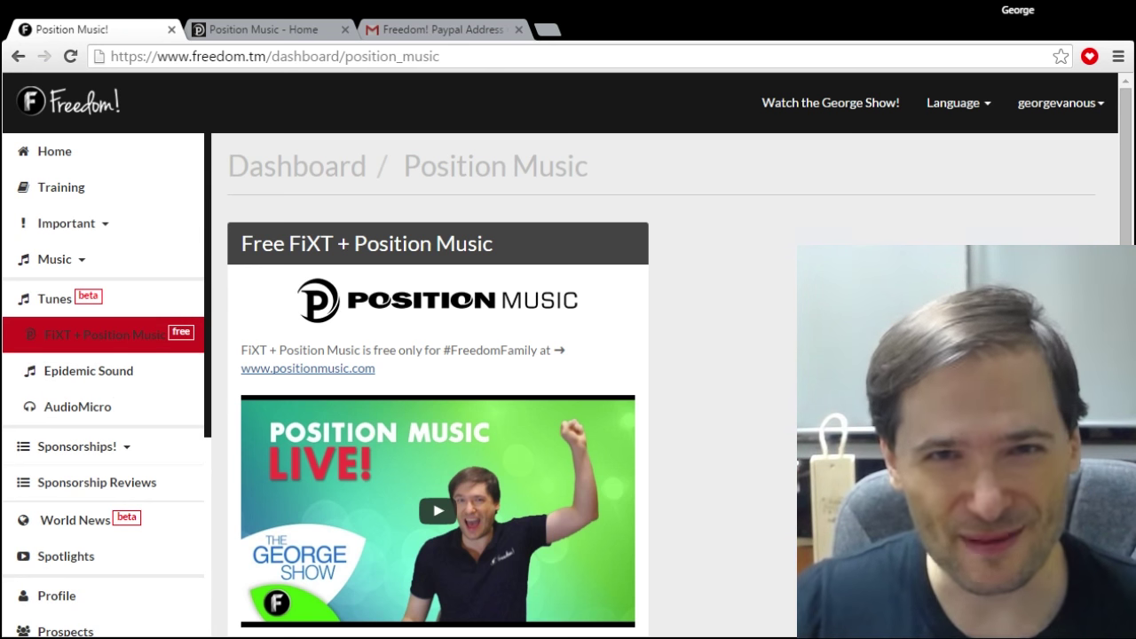